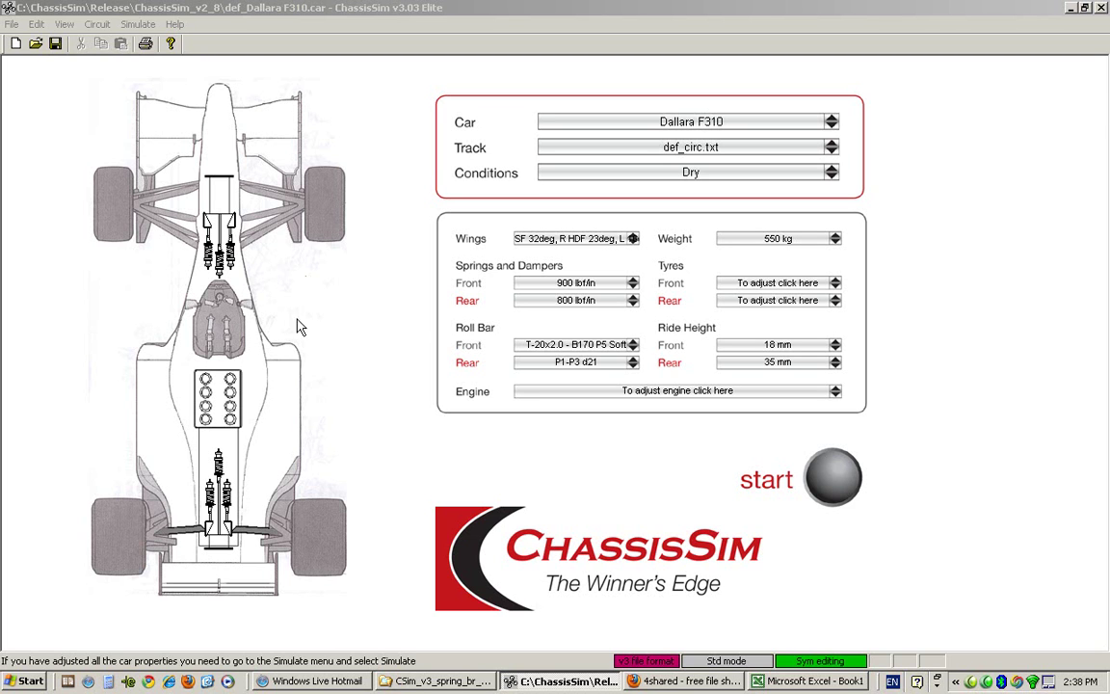
- Open the Dallara F310's Engine and brake dialog from the Engine field
left_click(672, 392)
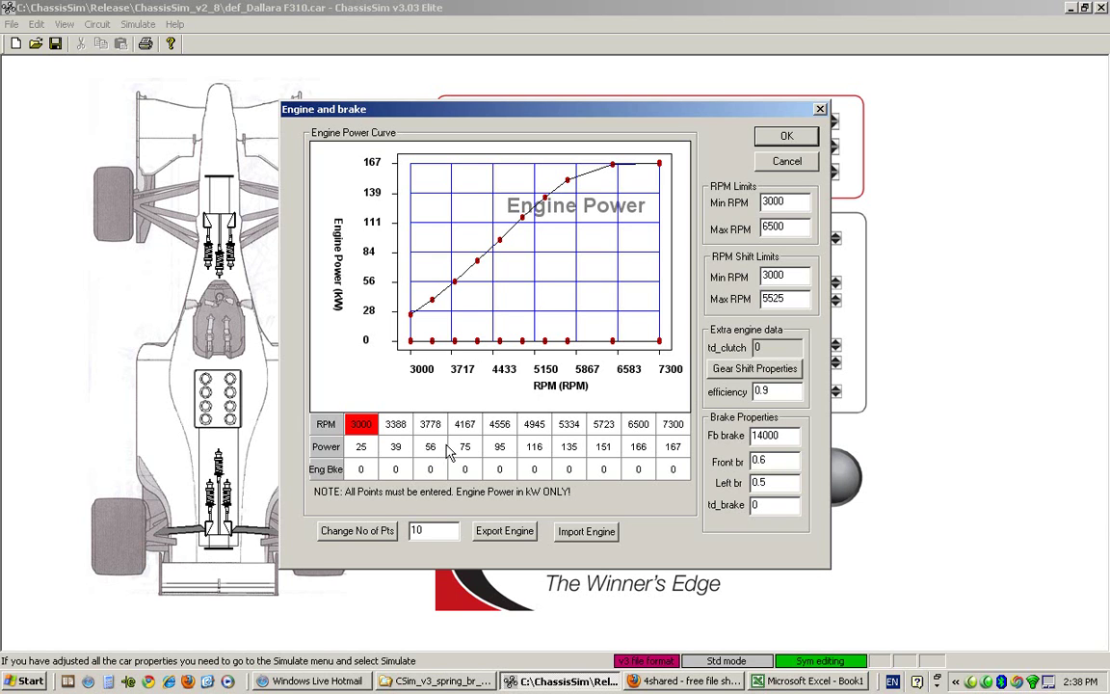
key("Down")
key("Right")
key("Right")
key("Right")
key("Right")
key("Right")
key("Right")
key("Right")
key("Right")
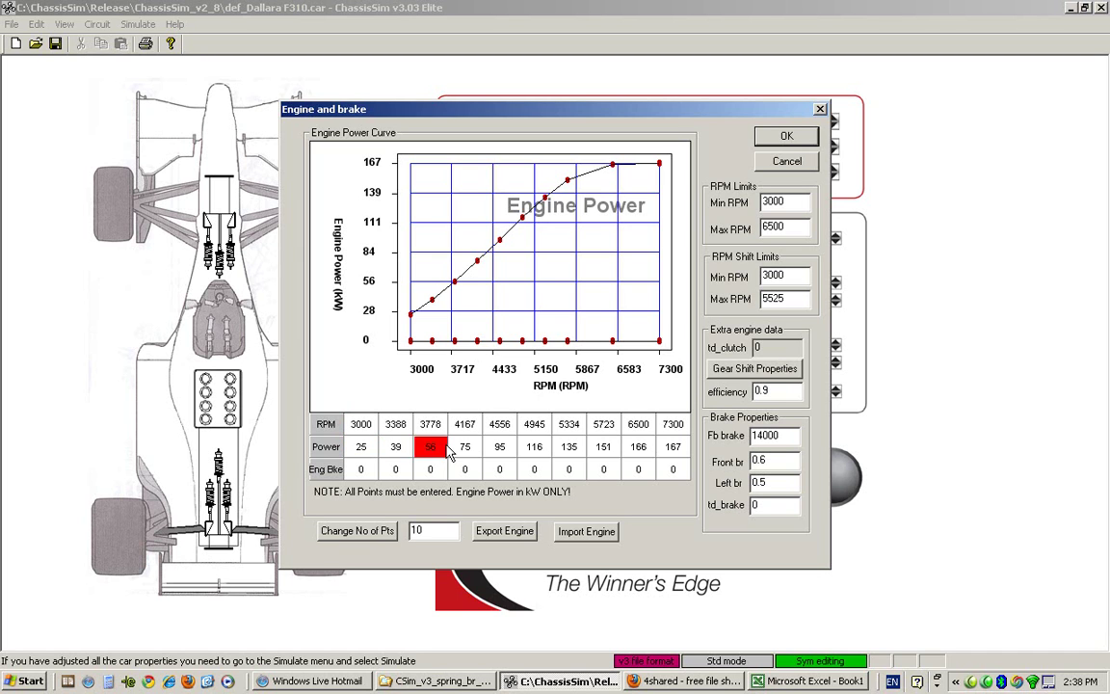
key("Up")
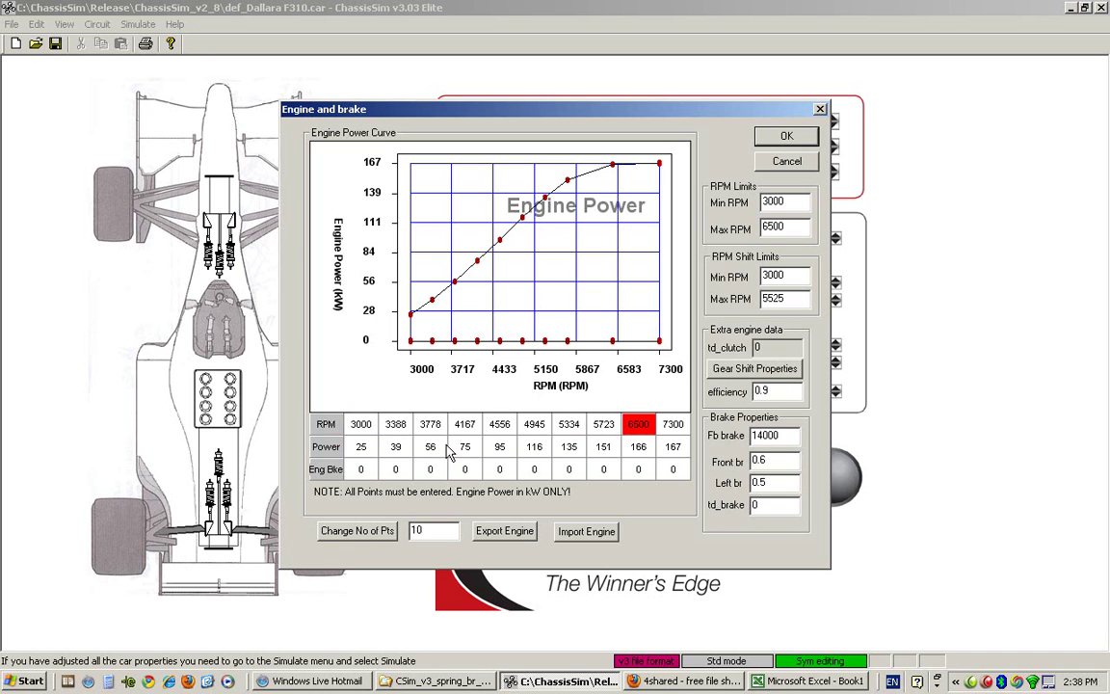
key("Left")
key("Left")
key("Left")
key("Left")
key("Left")
key("Left")
key("Left")
key("Left")
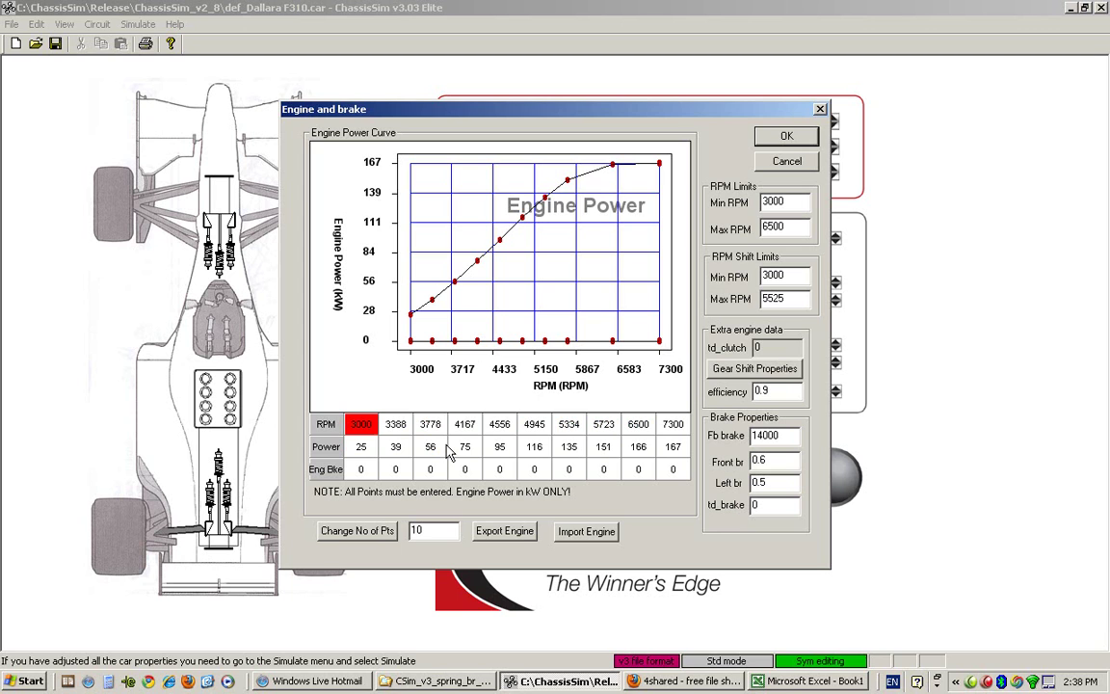
left_click(434, 530)
- Resample the power curve to 15 points, then back to 10 points
key("BackSpace")
type("5")
left_click(367, 537)
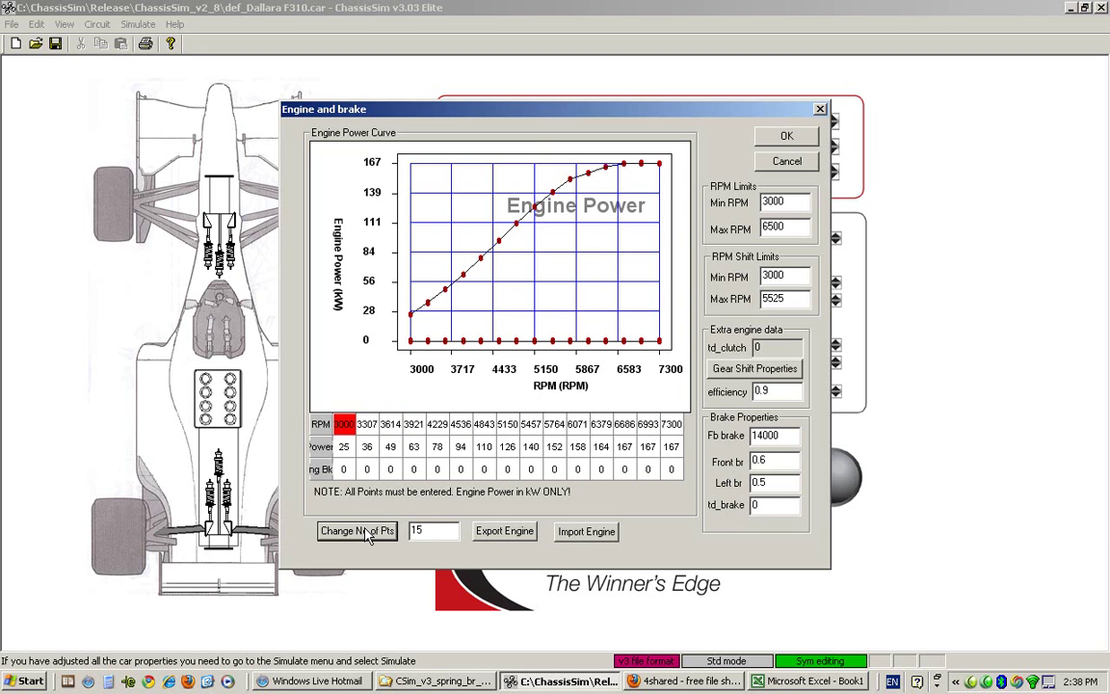
double_click(424, 530)
type("10")
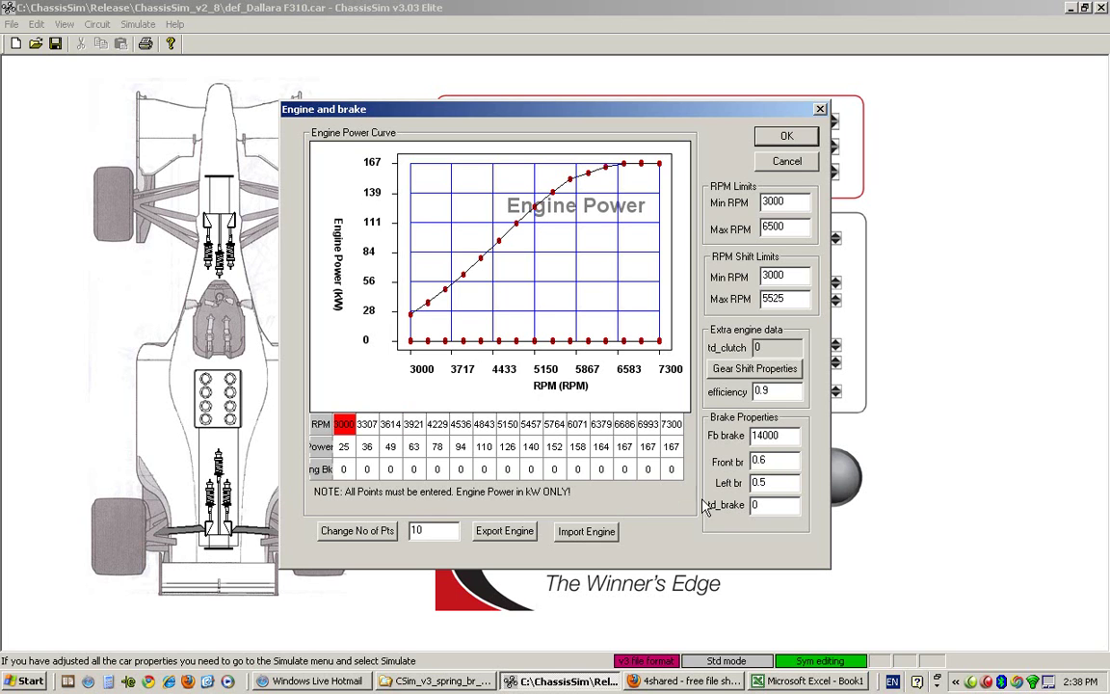
left_click(368, 537)
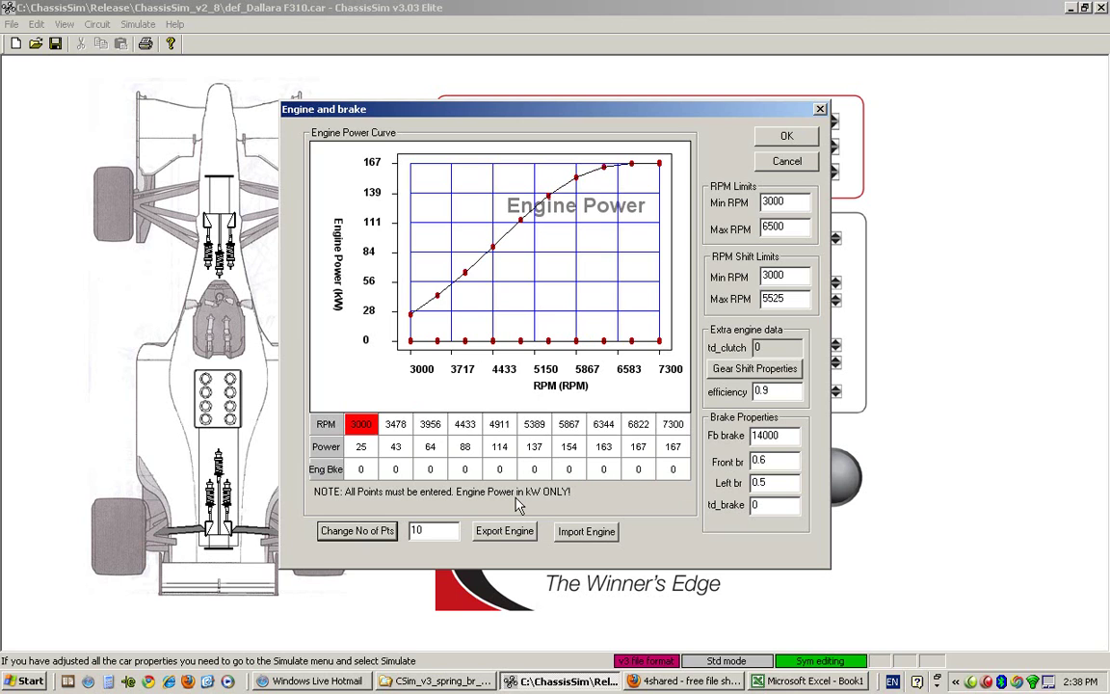
- Step through the engine power table cells to review the resampled values
left_click(473, 445)
key("Down")
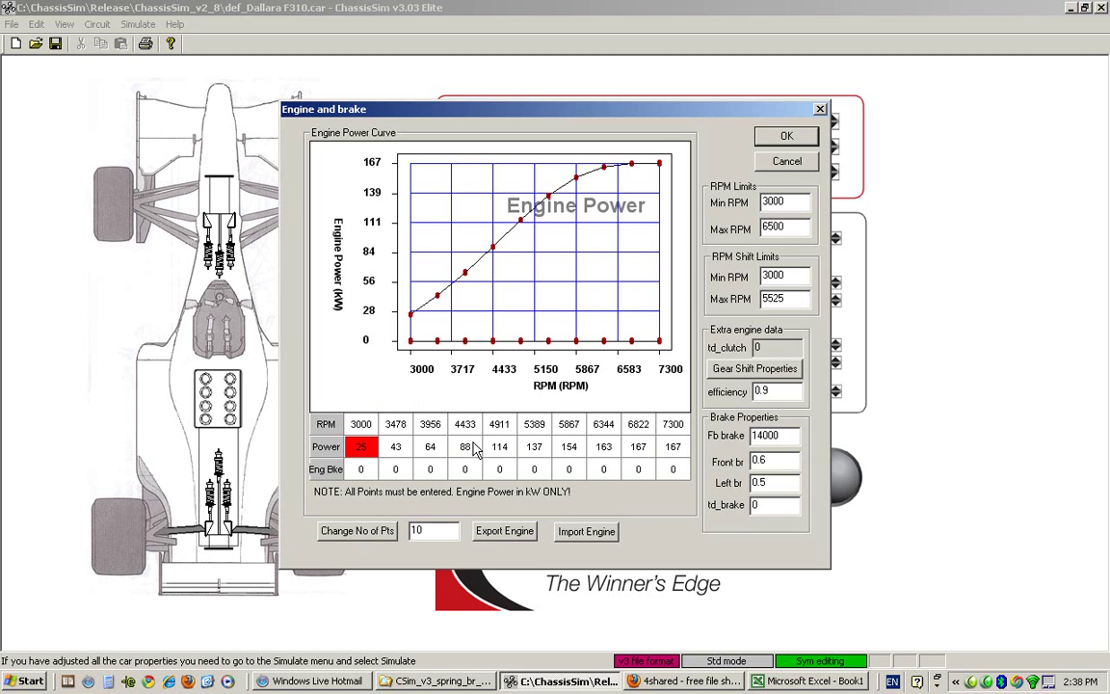
key("Right")
key("Right")
key("Right")
key("Right")
key("Right")
key("Down")
key("Left")
key("Left")
key("Left")
key("Left")
key("Left")
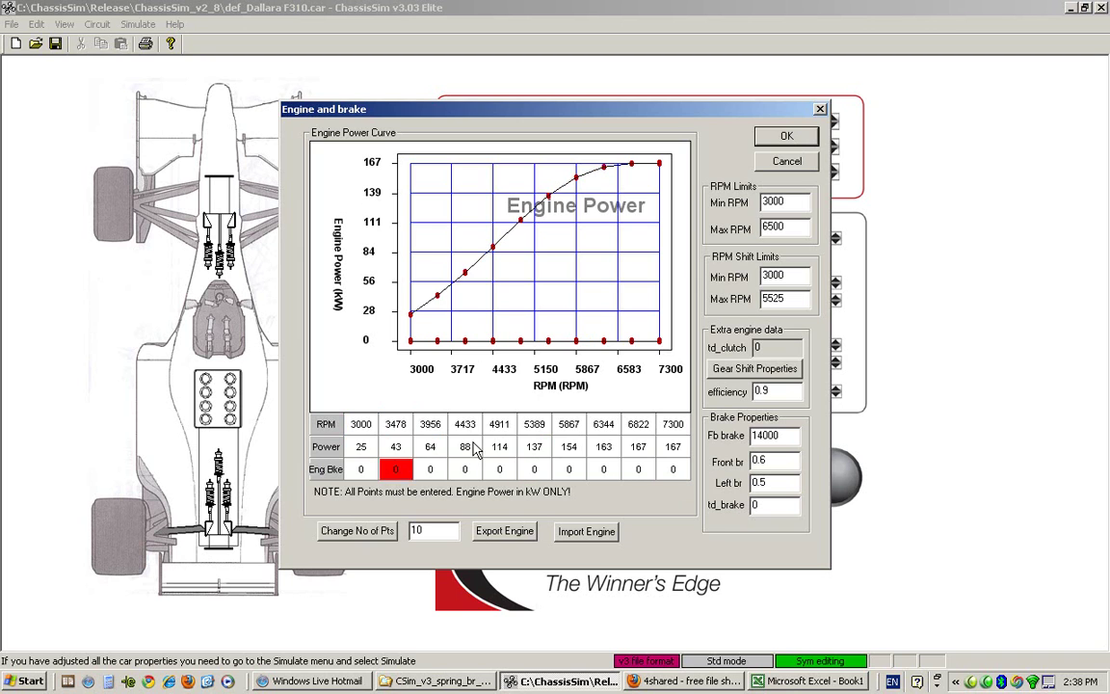
key("Right")
key("Right")
key("Right")
key("Right")
key("Right")
key("Right")
key("Right")
key("Right")
key("Right")
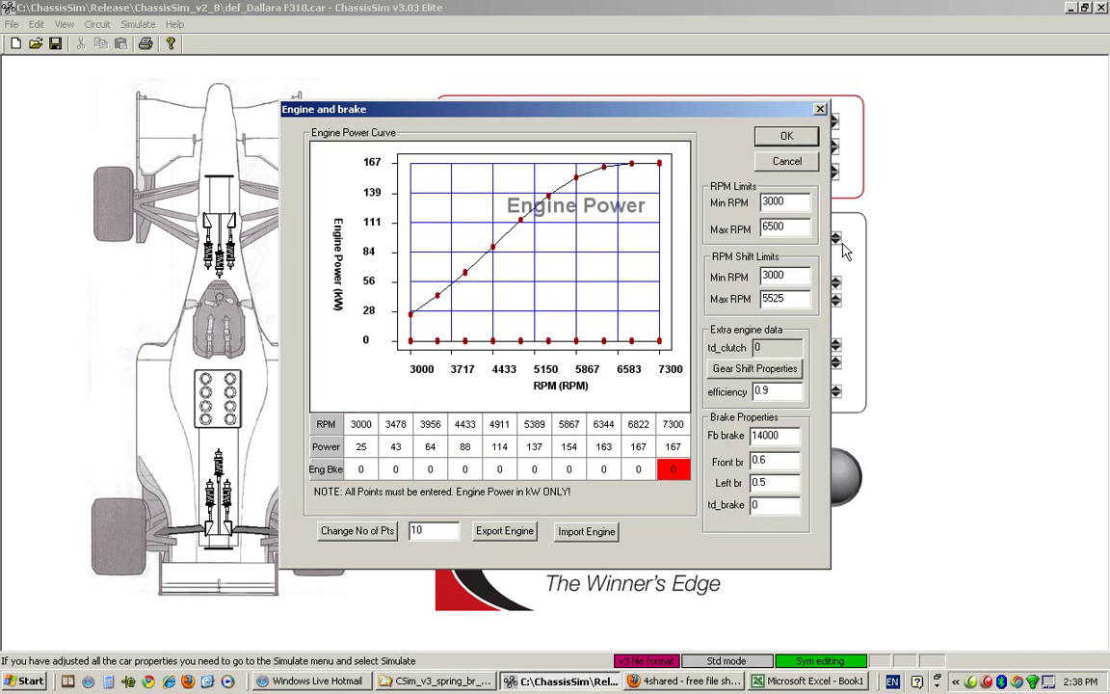
double_click(792, 201)
key("Tab")
double_click(763, 299)
double_click(781, 390)
left_click(783, 389)
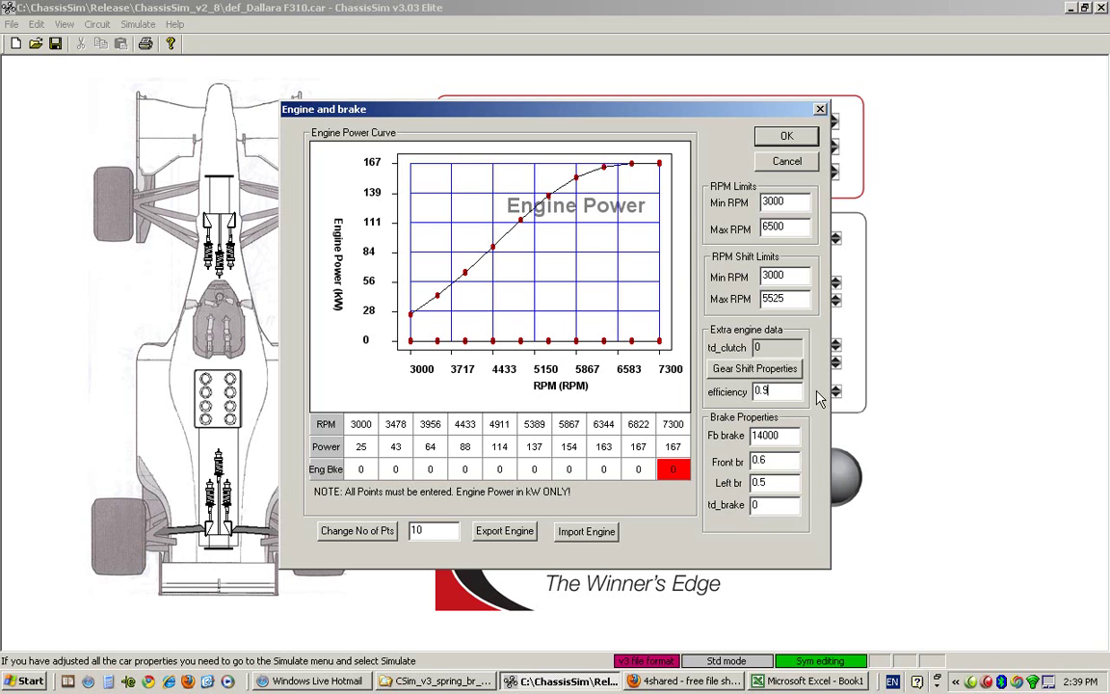
left_click(742, 374)
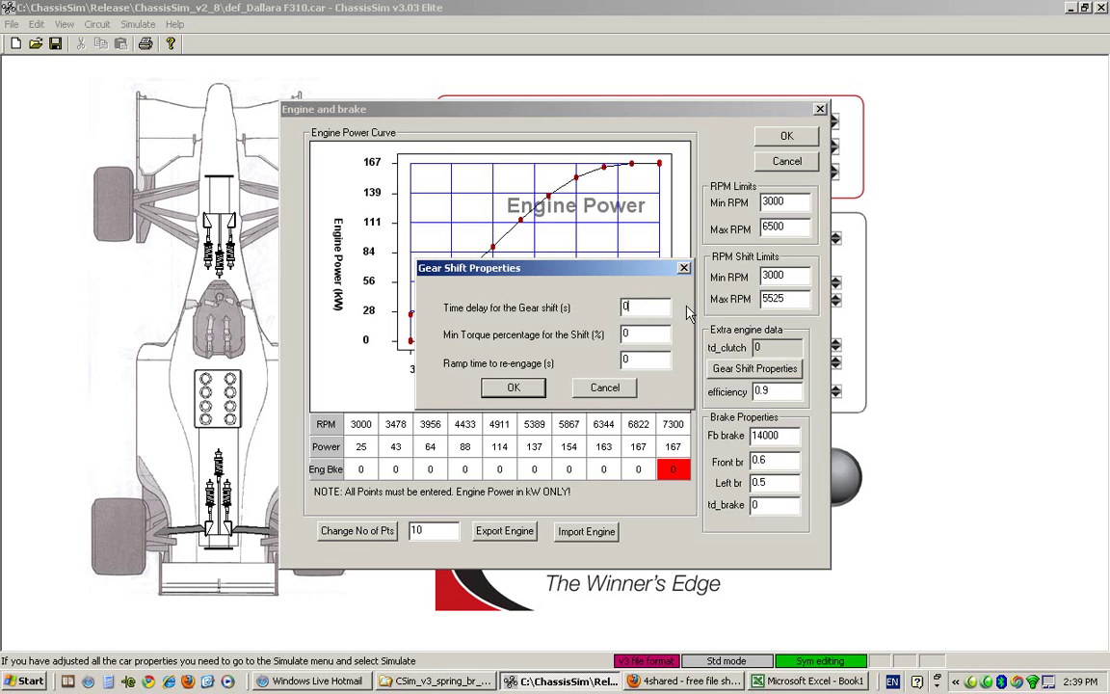
left_click(659, 335)
left_click(650, 360)
left_click(609, 390)
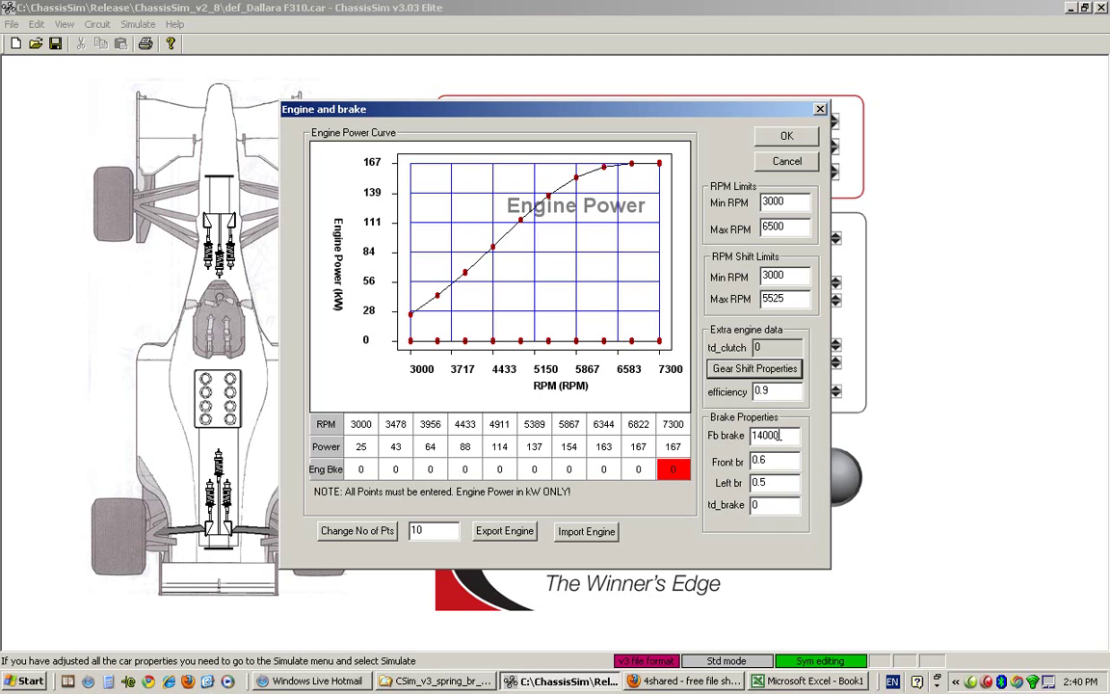
double_click(779, 435)
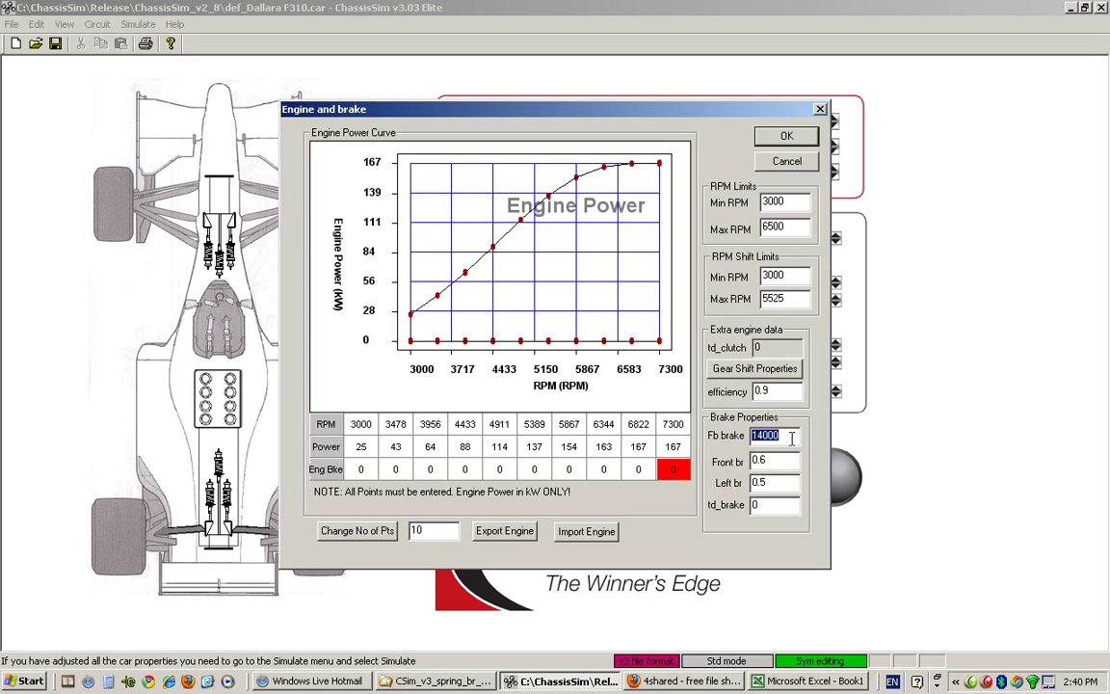
type("30000")
double_click(791, 438)
type("14000")
double_click(786, 435)
left_click(787, 436)
double_click(779, 461)
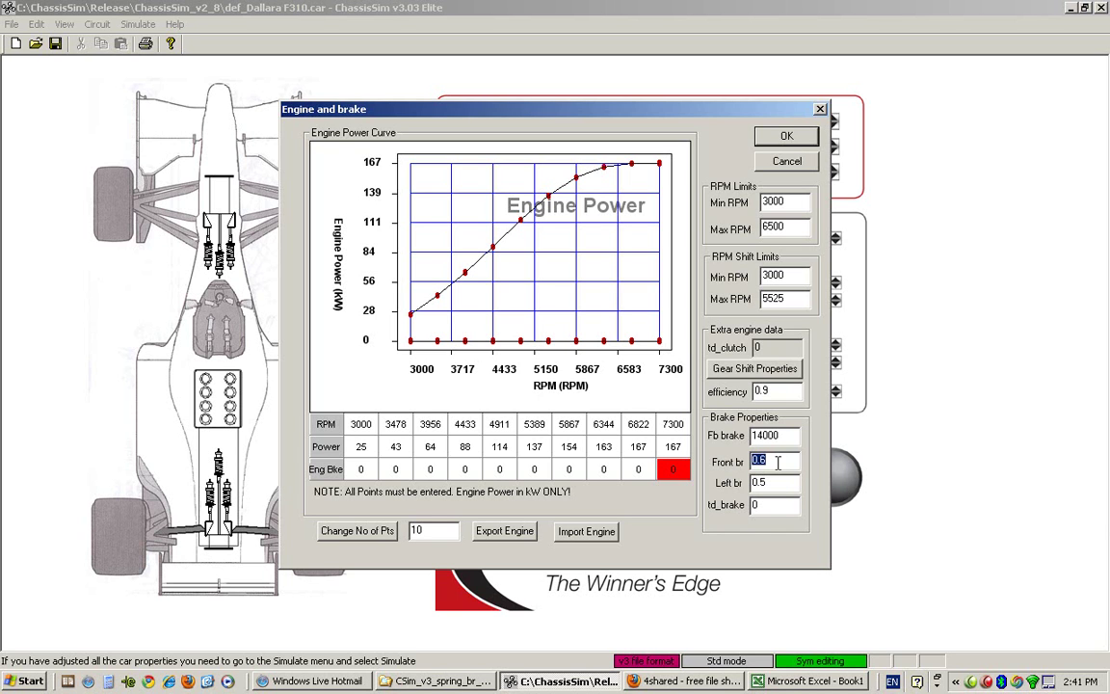
left_click(810, 479)
left_click(767, 504)
- Check the 7300 RPM power value and start exporting the engine curve from the Sebring folder
left_click(680, 439)
key("Left")
key("Left")
key("Left")
key("Left")
key("Left")
key("Left")
key("Left")
key("Left")
key("Left")
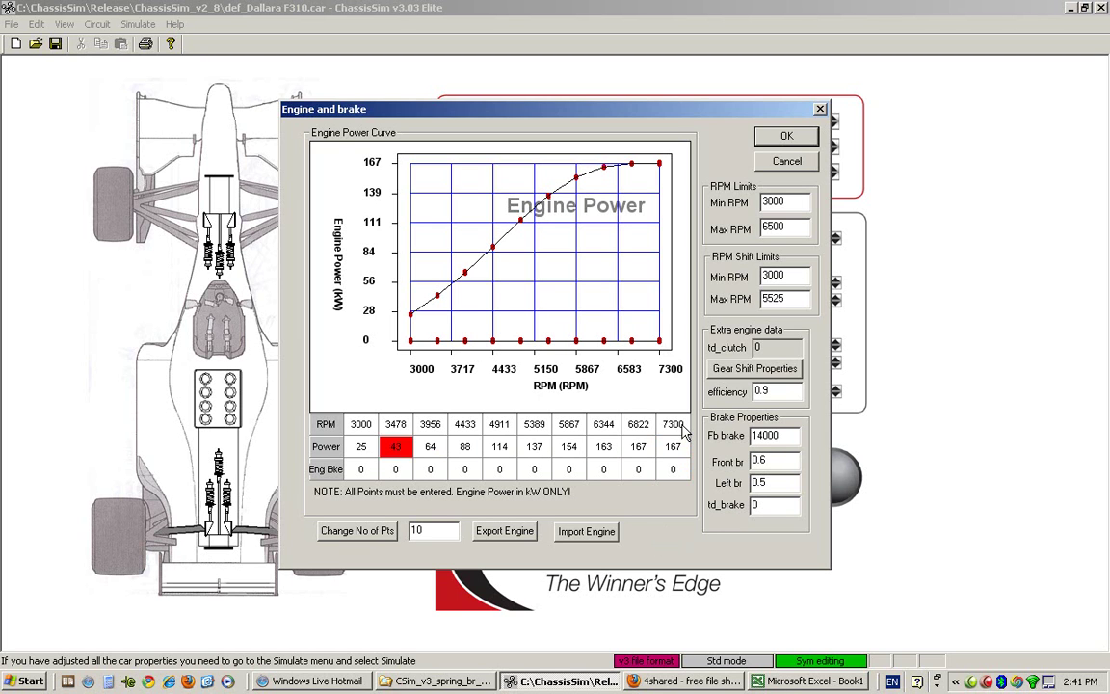
left_click(486, 531)
left_click(421, 308)
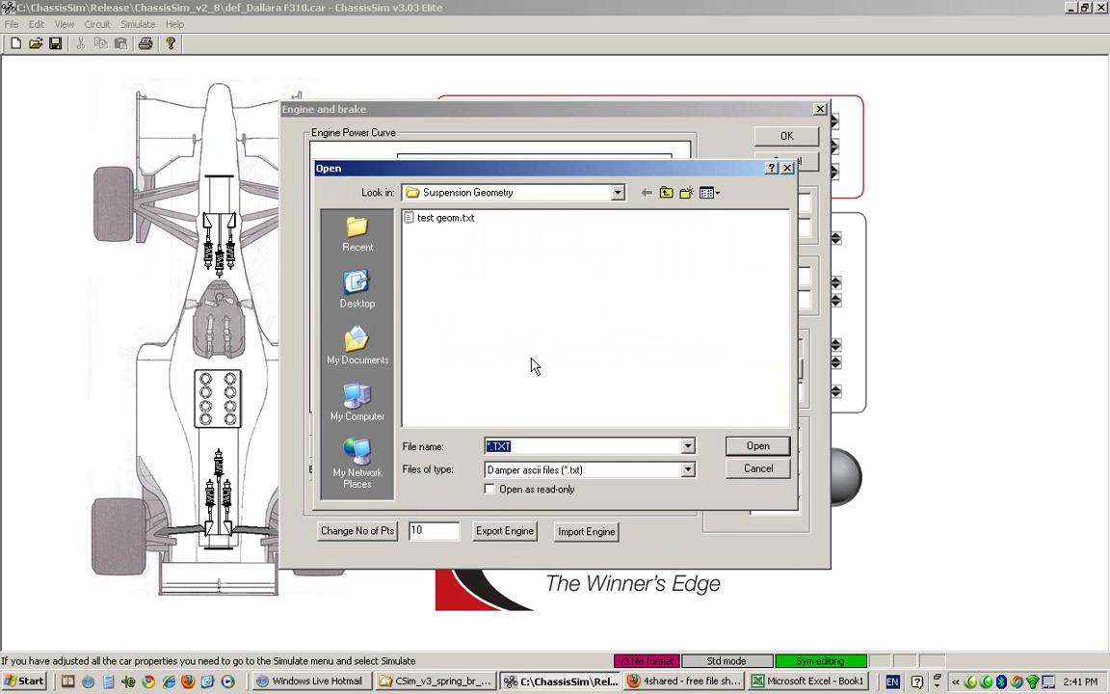
left_click(666, 192)
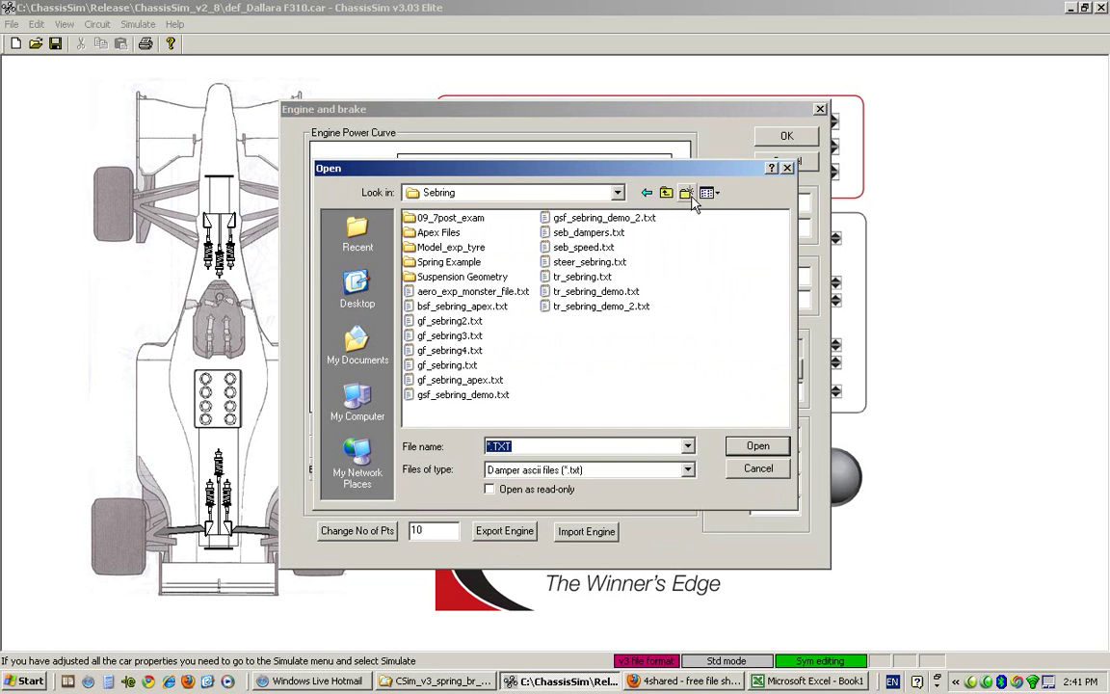
- Create a new folder named Engine under Sebring and open it
left_click(686, 192)
type("E")
key("Caps_Lock")
type("ngine")
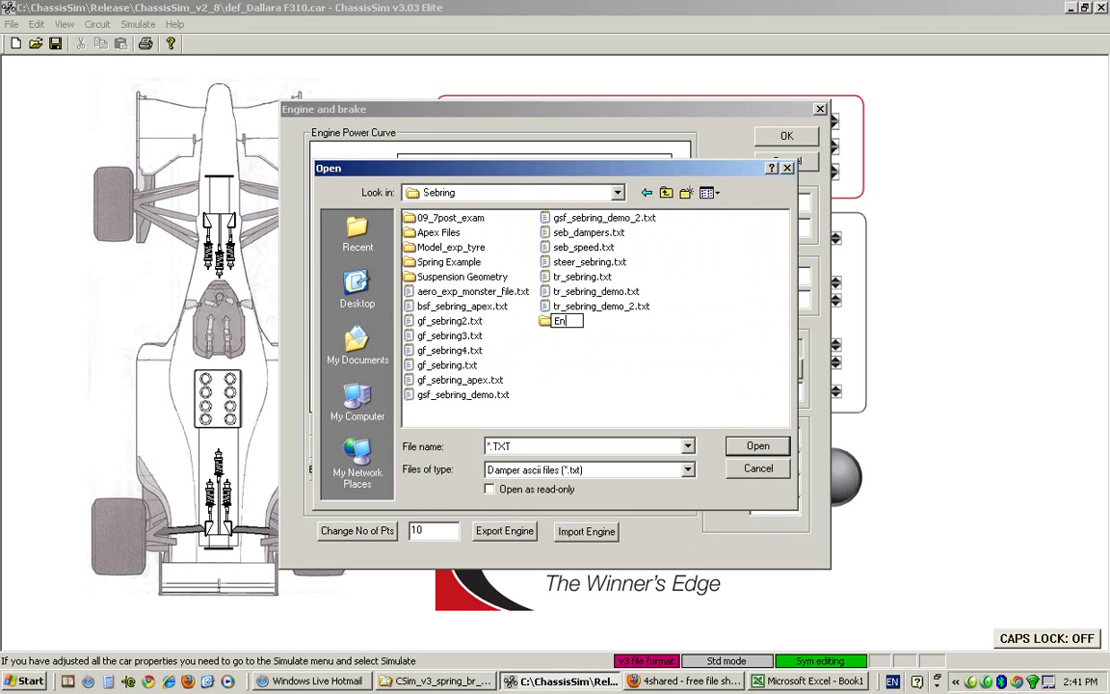
key("Return")
double_click(566, 323)
- Name the export file 'test engine'
double_click(506, 446)
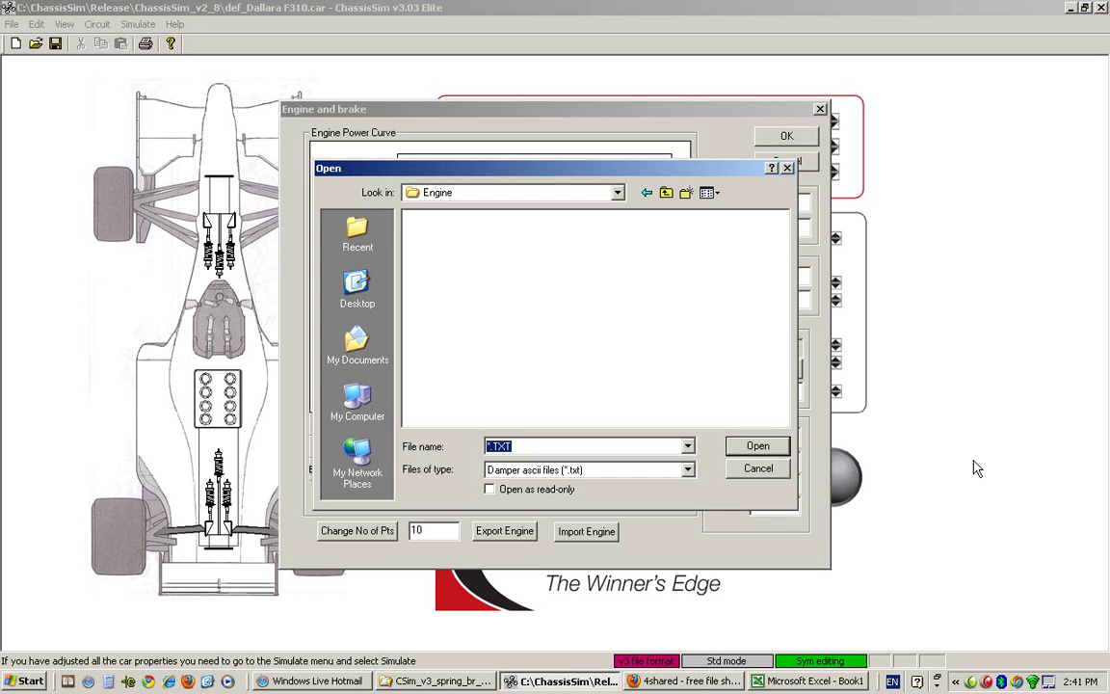
key("BackSpace")
type("test engine")
- Confirm the 'test engine' file name and export the curve with comment 'My engine'
key("Return")
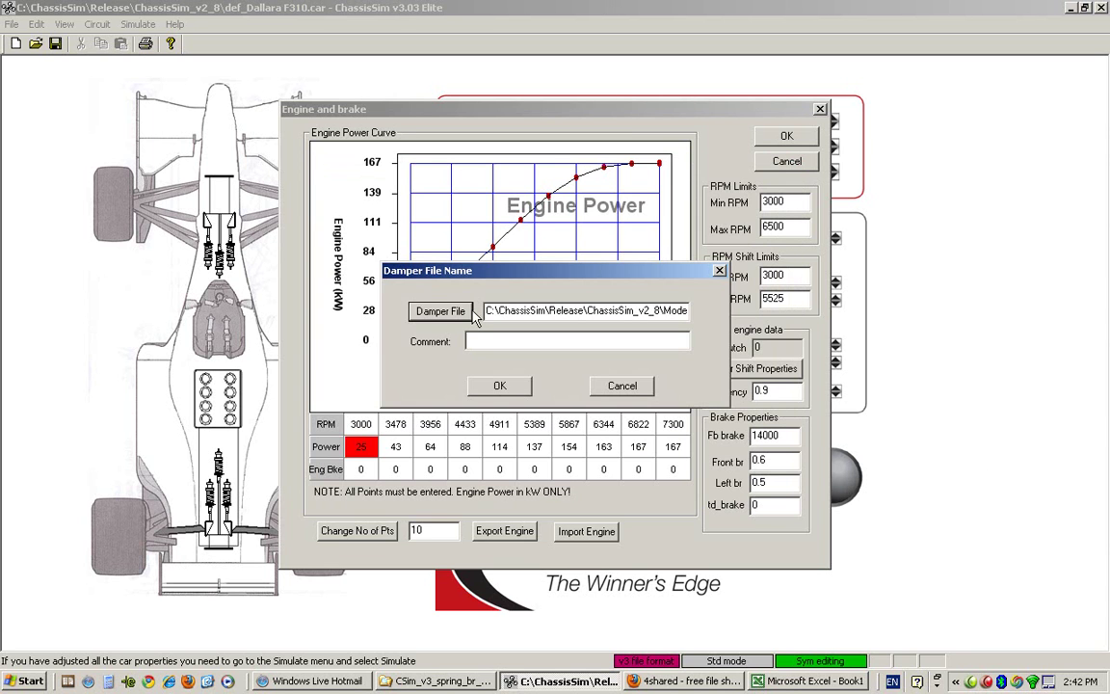
left_click(496, 342)
type("M")
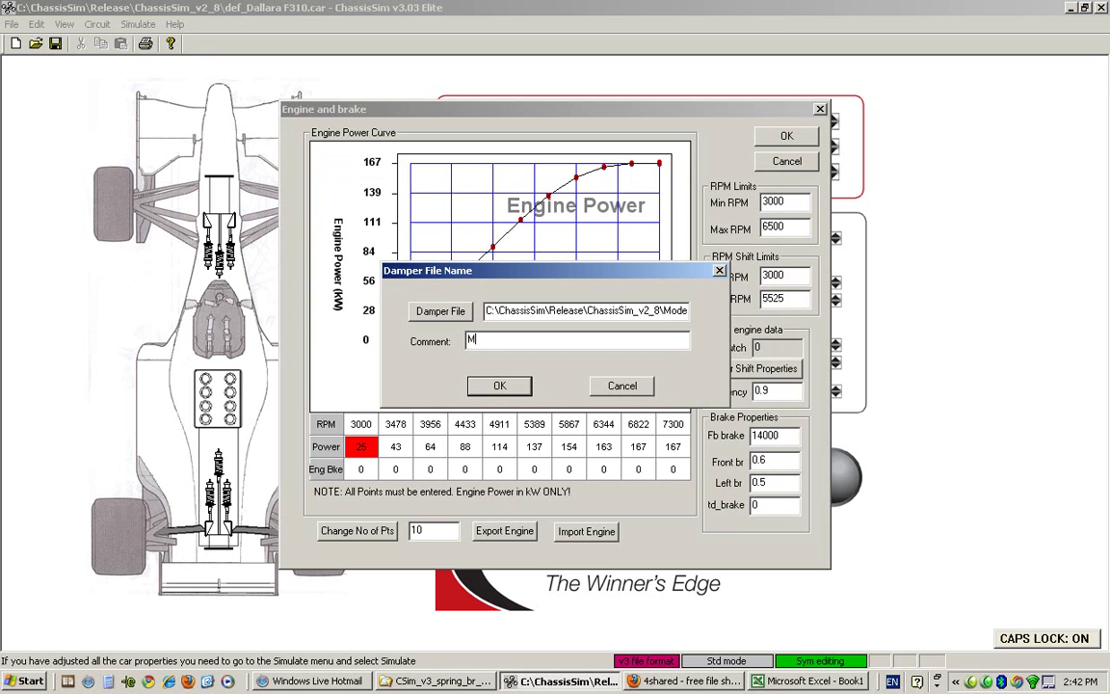
type("y engine")
left_click(500, 387)
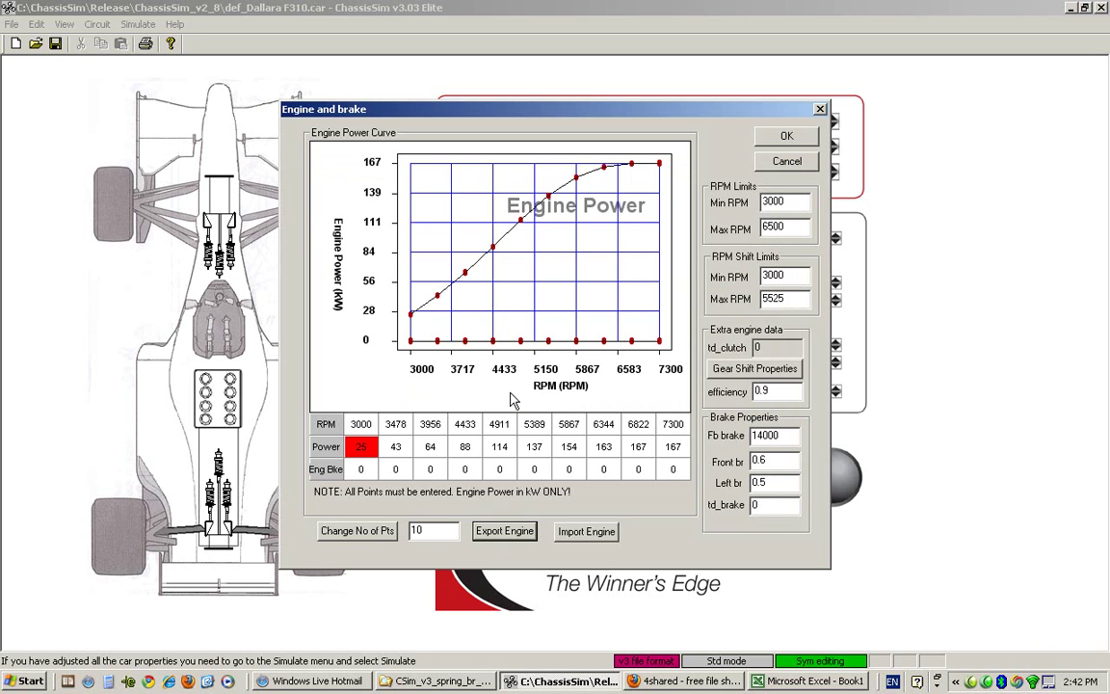
- Verify test engine.txt is in the Engine folder, cancel the import, and accept the dialog with OK
left_click(586, 531)
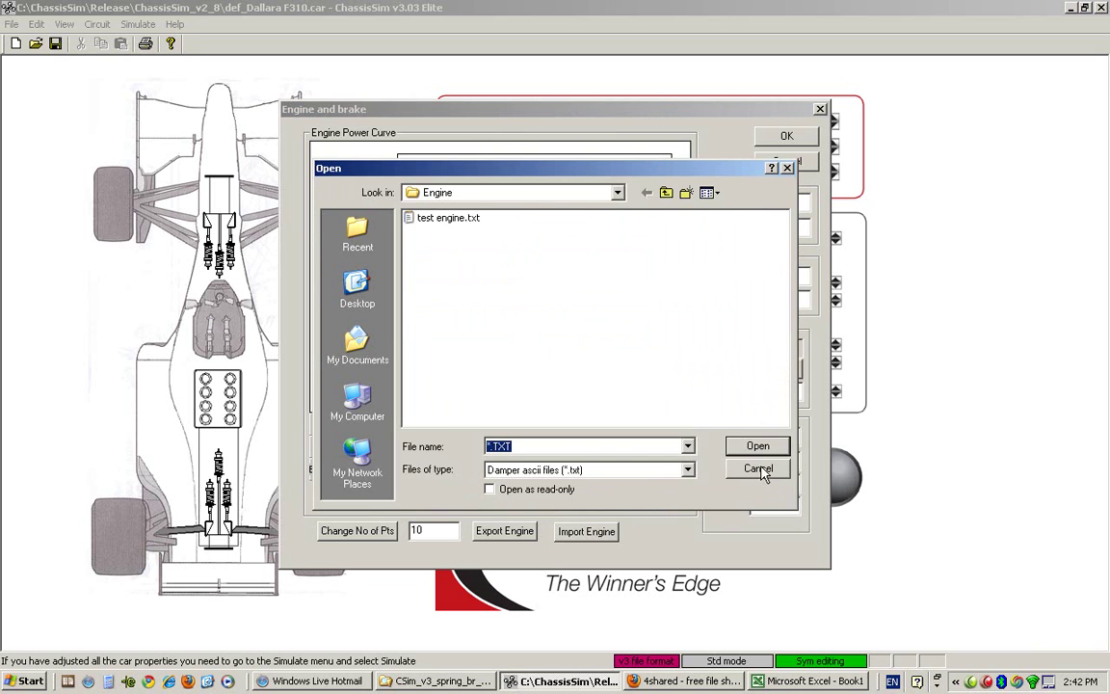
left_click(757, 469)
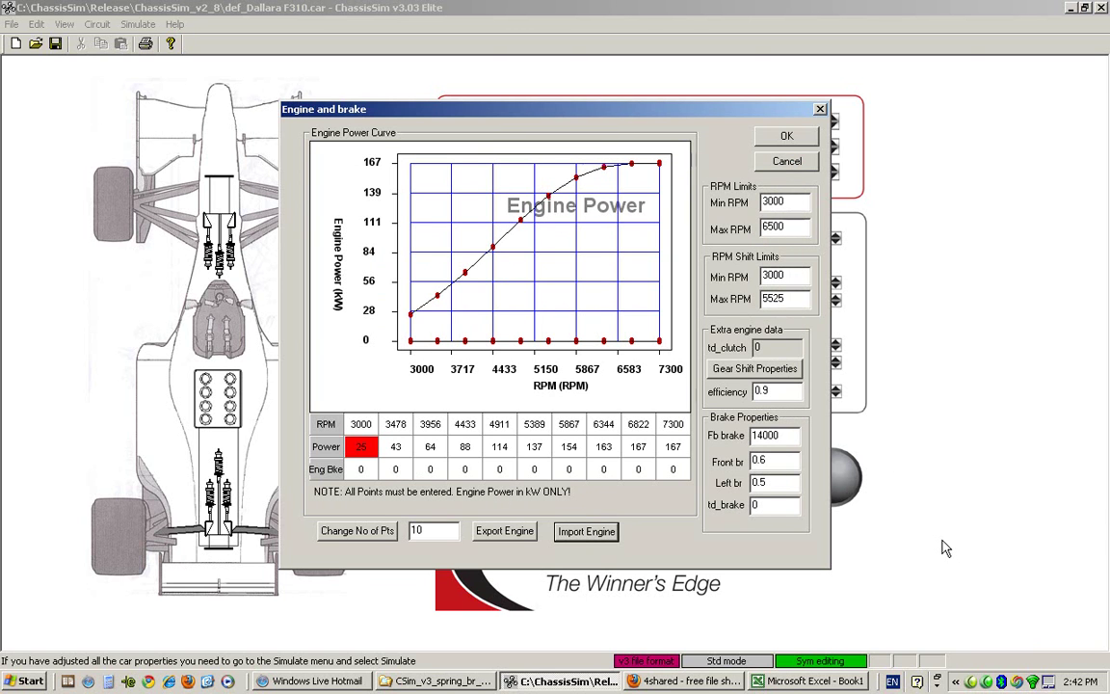
left_click(799, 137)
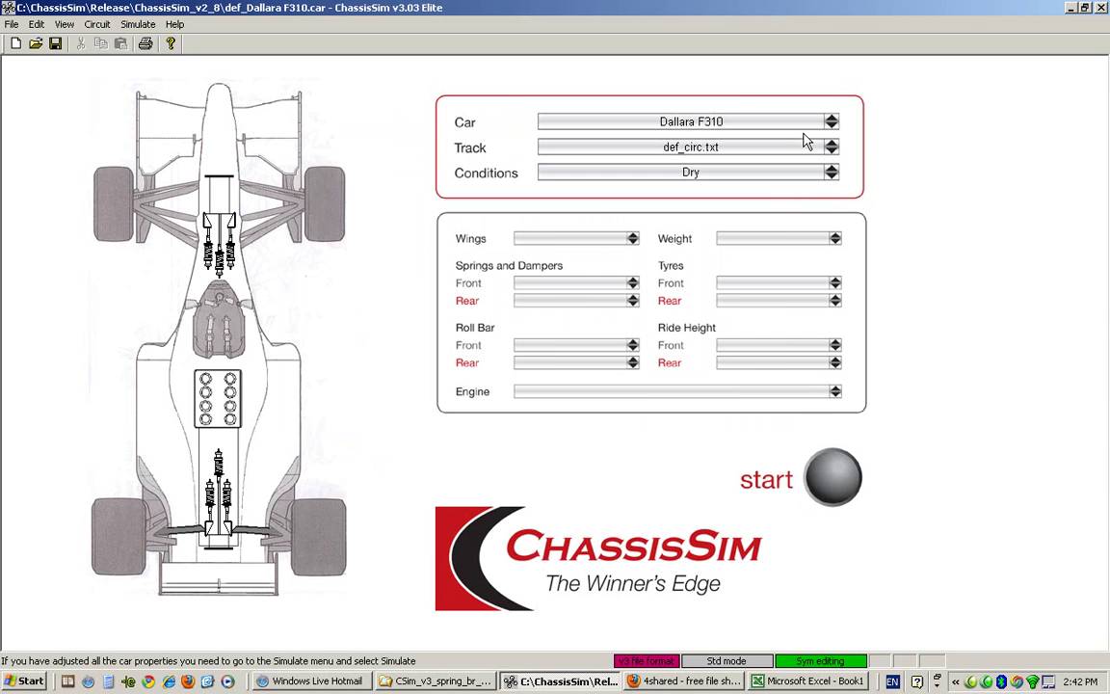